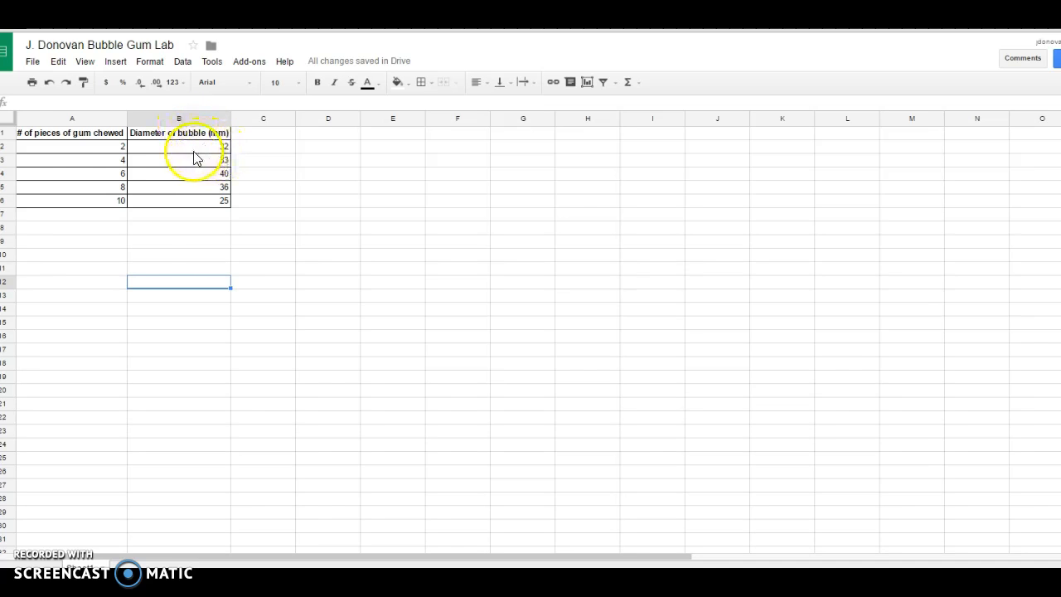
Step: Start a line chart from the data in A1:B6, using column A as labels
{"action": "left_click_drag", "start_coordinate": [39, 139], "coordinate": [171, 206]}
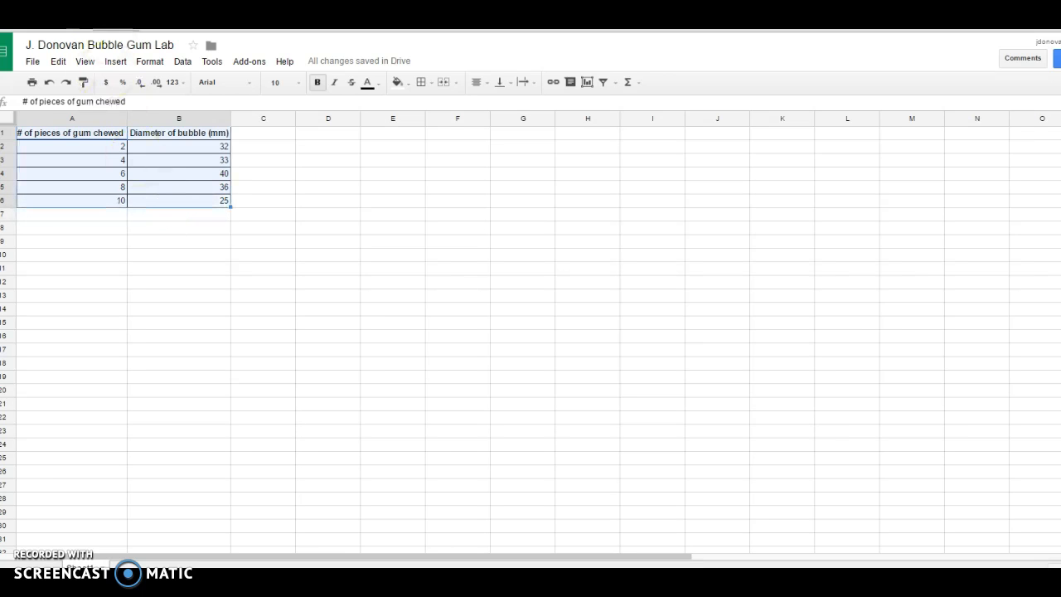
{"action": "left_click", "coordinate": [106, 63]}
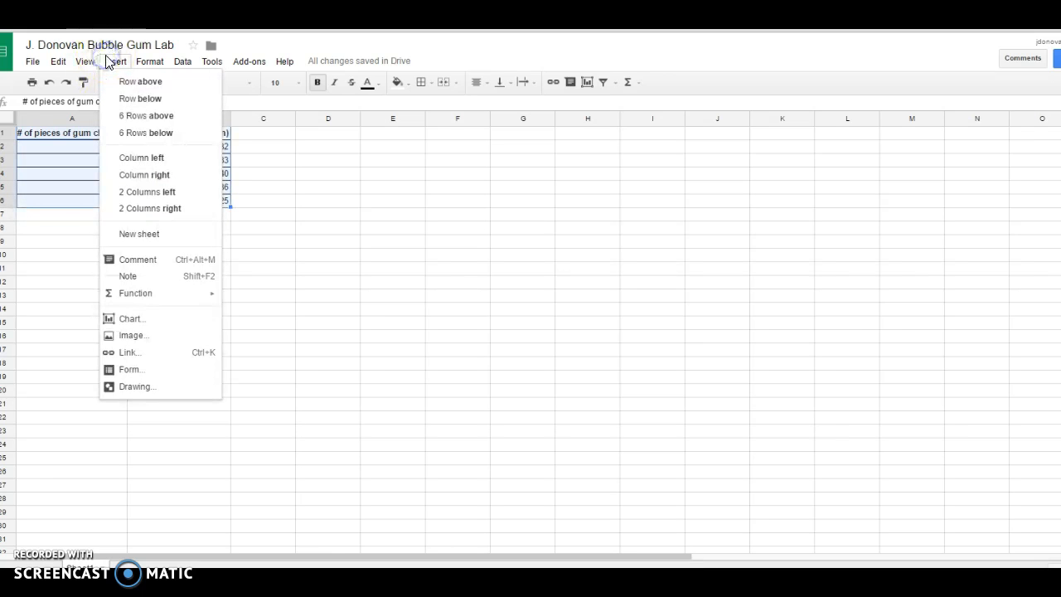
{"action": "left_click", "coordinate": [125, 318]}
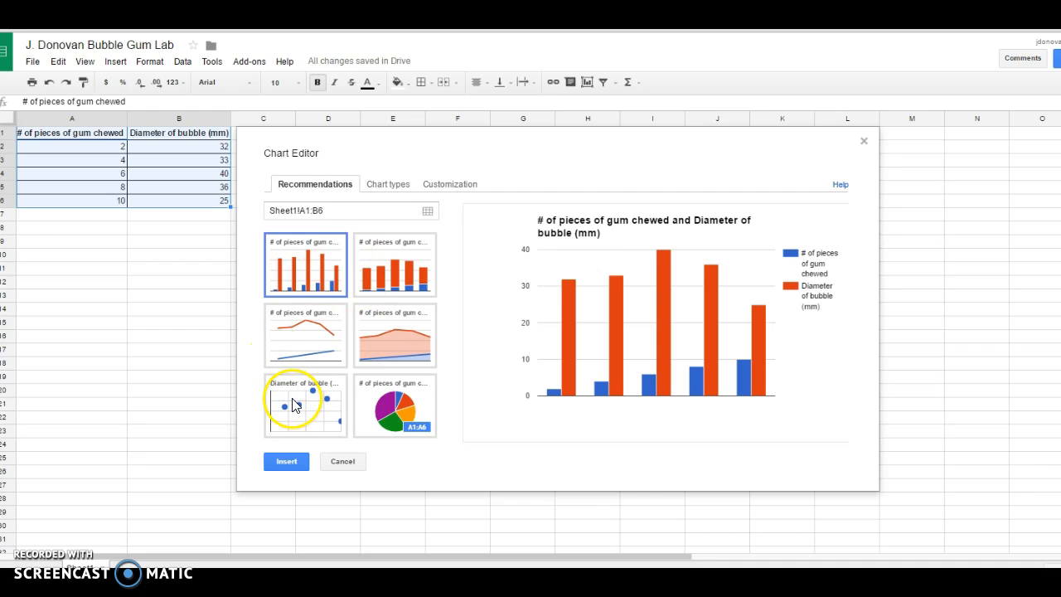
{"action": "left_click", "coordinate": [390, 185]}
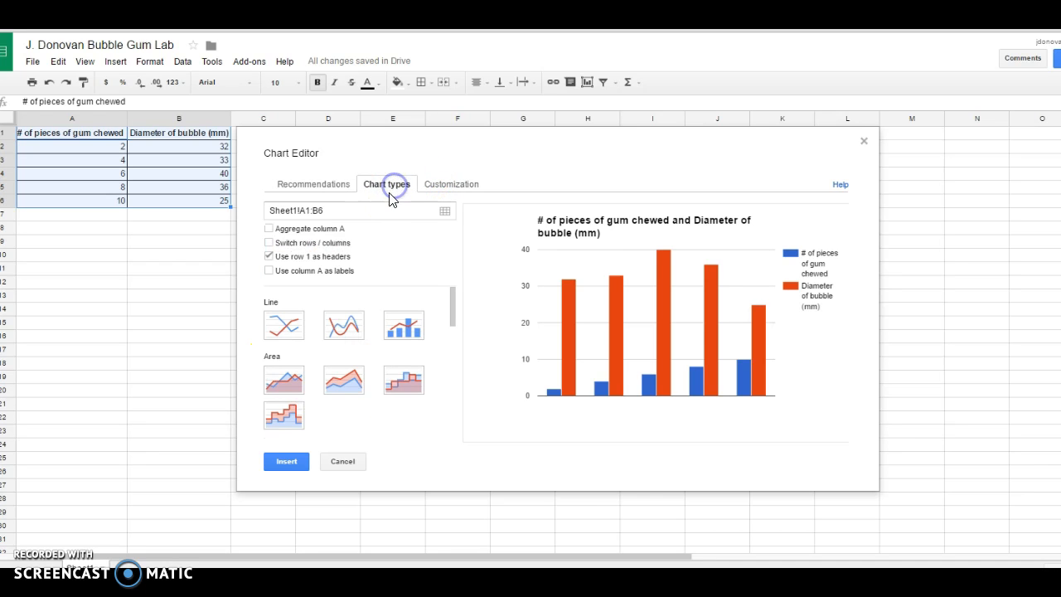
{"action": "left_click", "coordinate": [290, 334]}
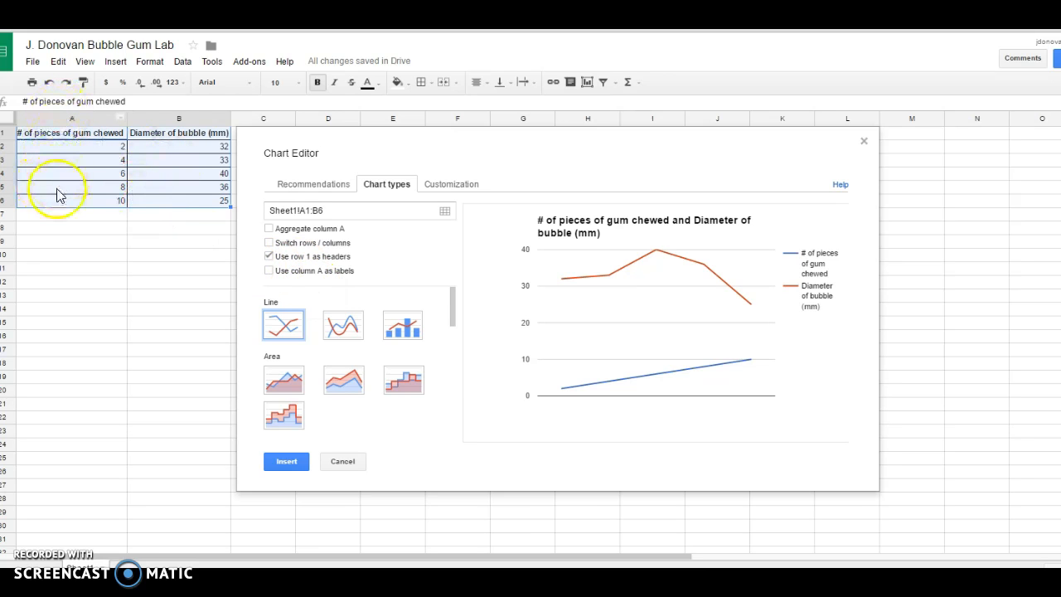
{"action": "left_click", "coordinate": [269, 272]}
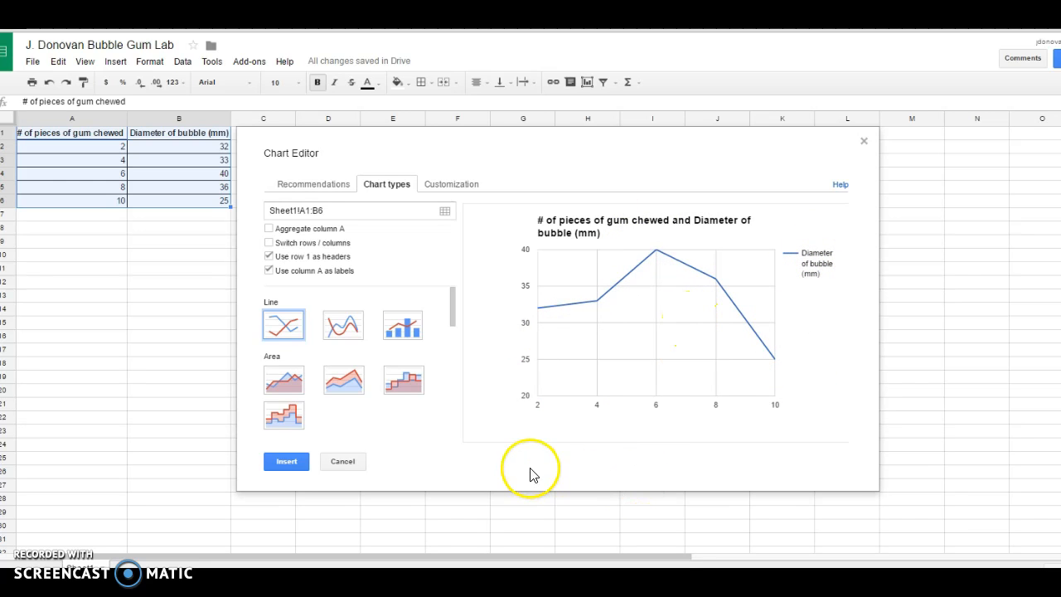
Step: Set the chart title to "The effect of number of pieces of gum on the size of bubble."
{"action": "left_click", "coordinate": [447, 196]}
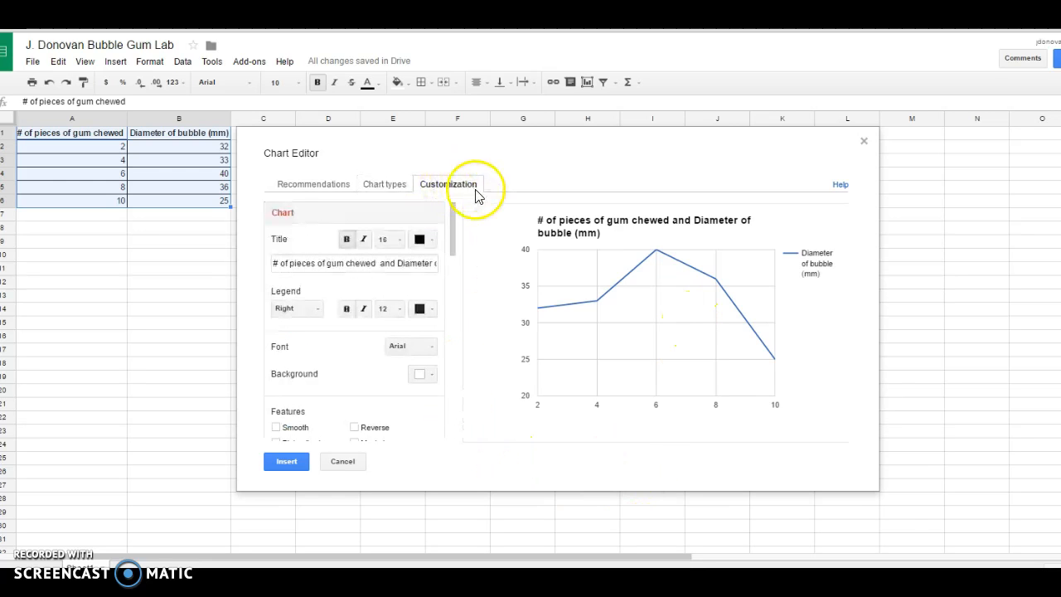
{"action": "left_click_drag", "start_coordinate": [272, 263], "coordinate": [447, 262]}
{"action": "key", "text": "BackSpace"}
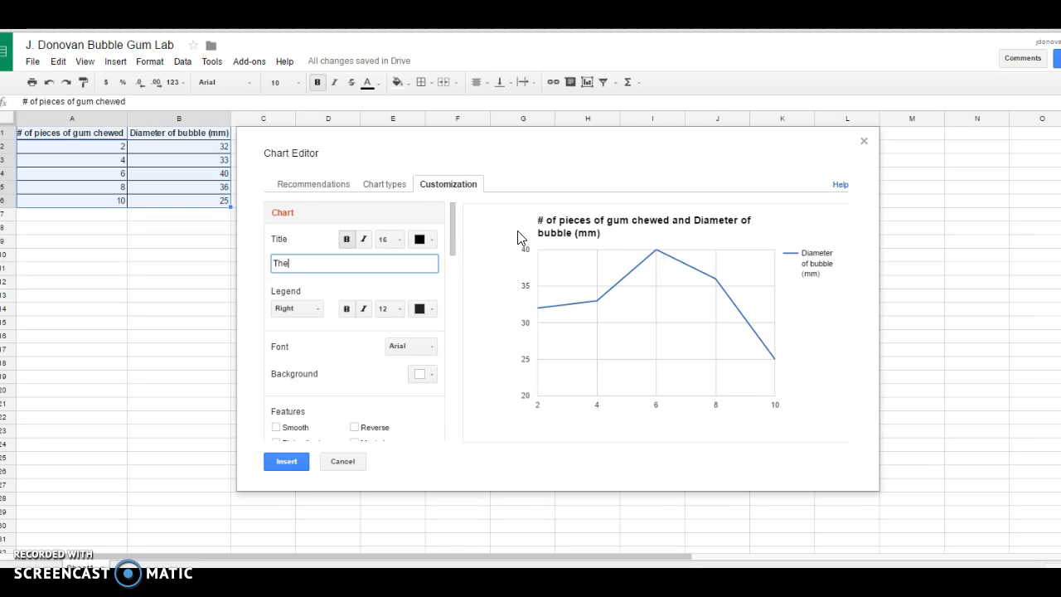
{"action": "type", "text": "The effect of number of pieces of gum on t"}
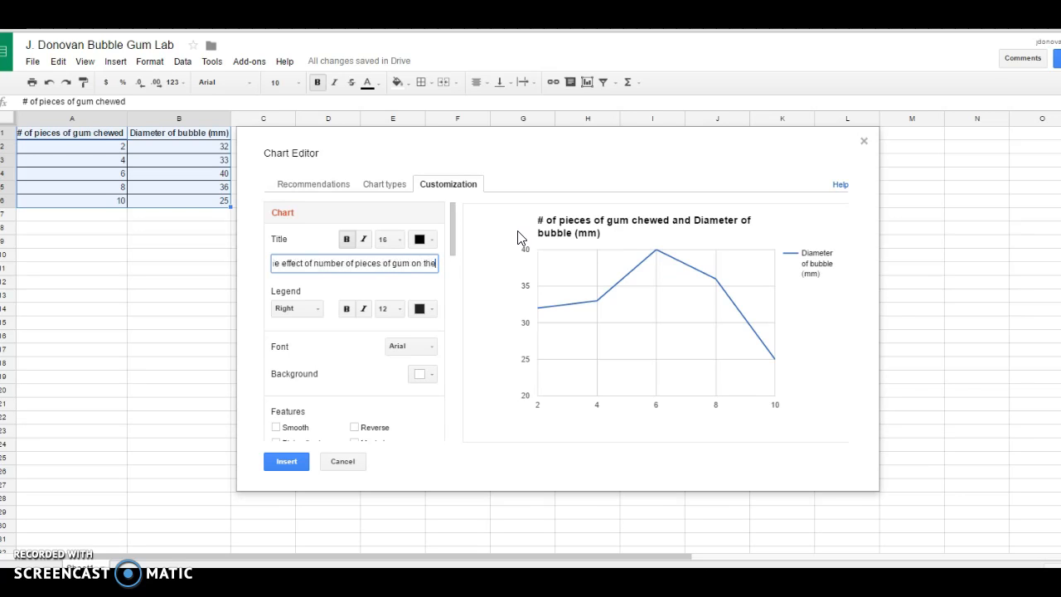
{"action": "type", "text": "he size of b"}
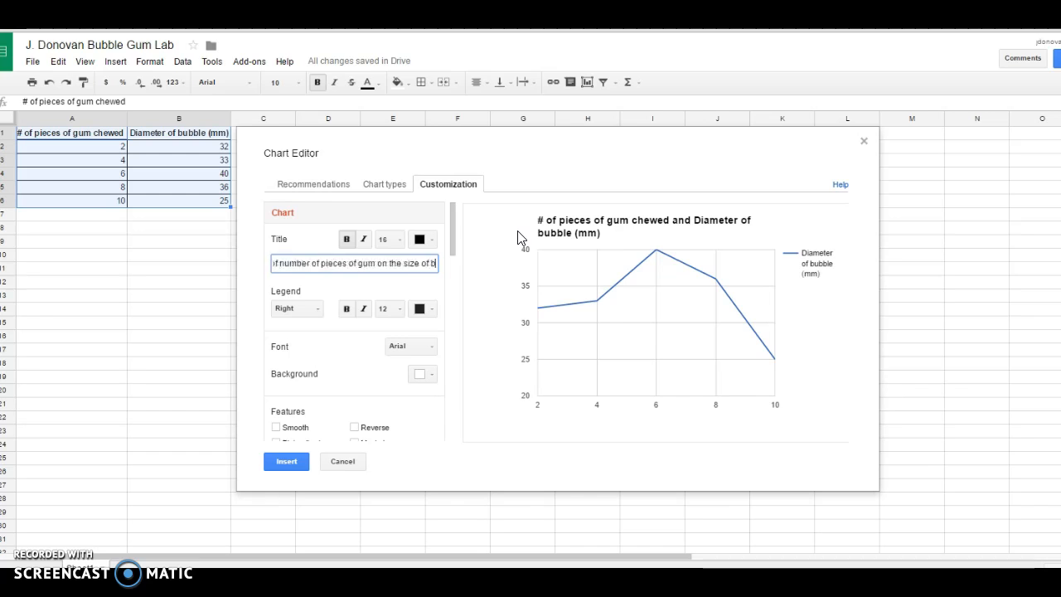
{"action": "type", "text": "ubble."}
{"action": "left_click", "coordinate": [362, 292]}
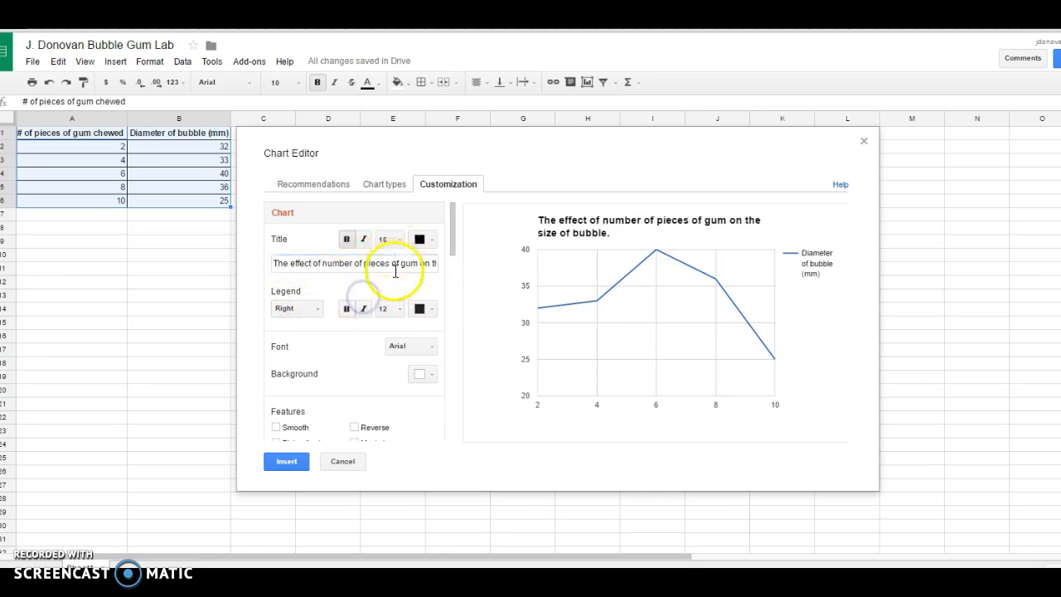
Step: Set the chart's font to Georgia
{"action": "left_click", "coordinate": [427, 350]}
{"action": "left_click", "coordinate": [412, 506]}
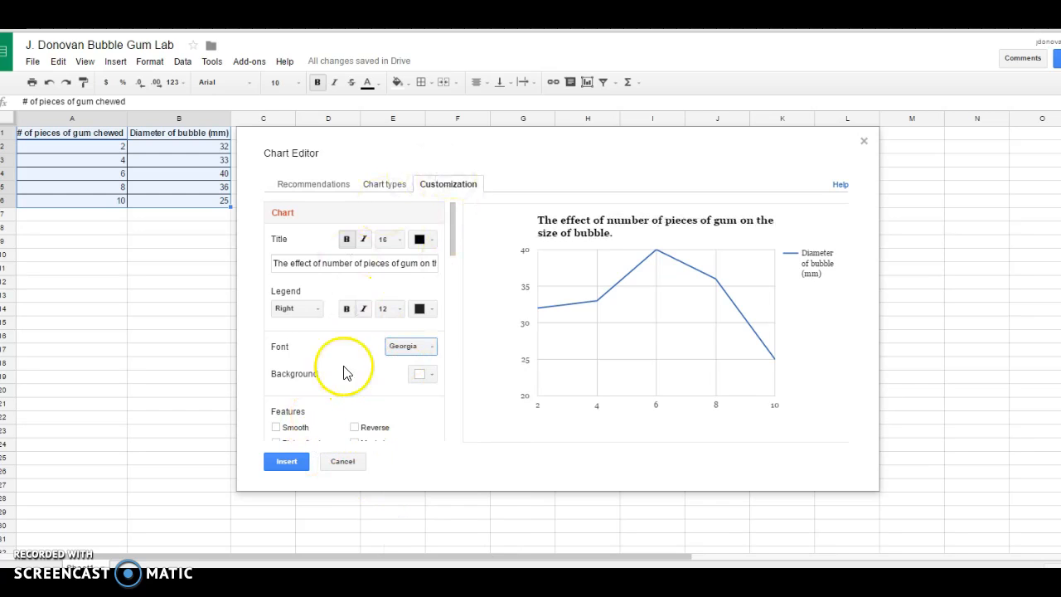
{"action": "left_click", "coordinate": [431, 375]}
{"action": "left_click", "coordinate": [384, 379]}
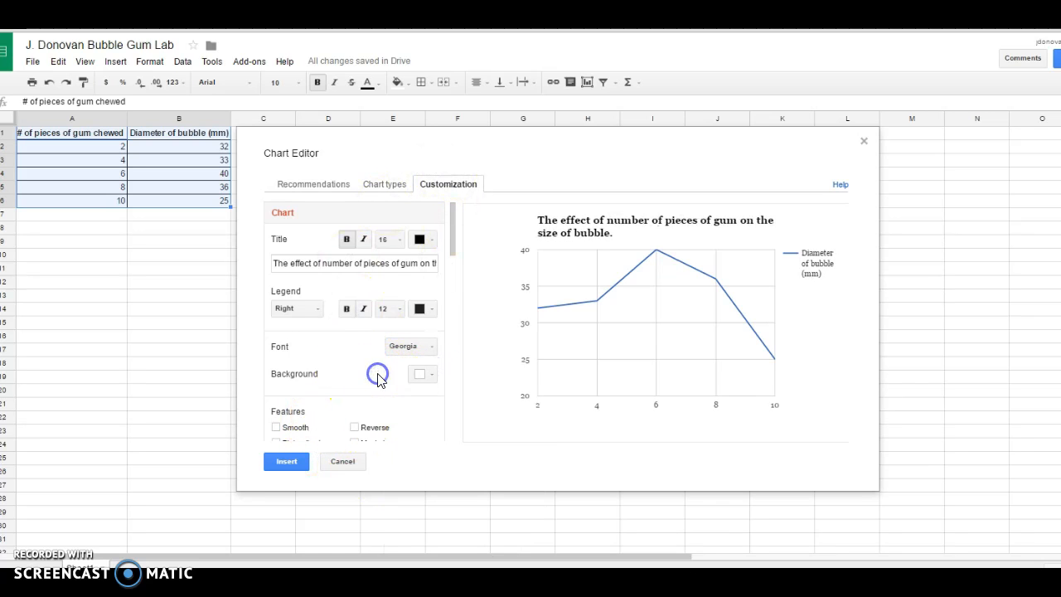
Step: Title the chart's horizontal axis "# of pieces of gum chewed"
{"action": "scroll", "coordinate": [373, 364], "scroll_direction": "down", "scroll_amount": 3}
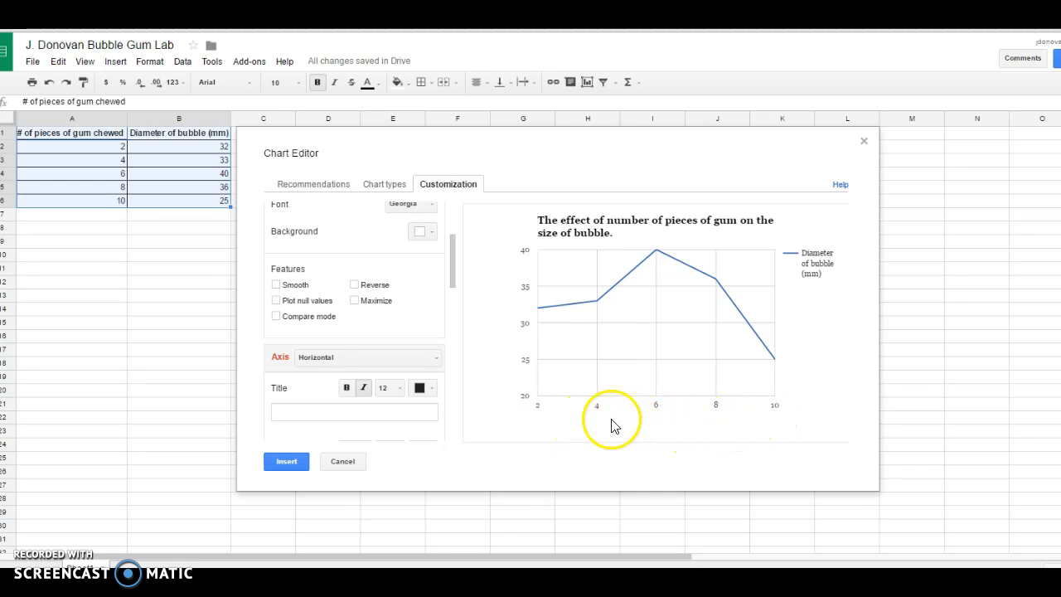
{"action": "left_click", "coordinate": [742, 433]}
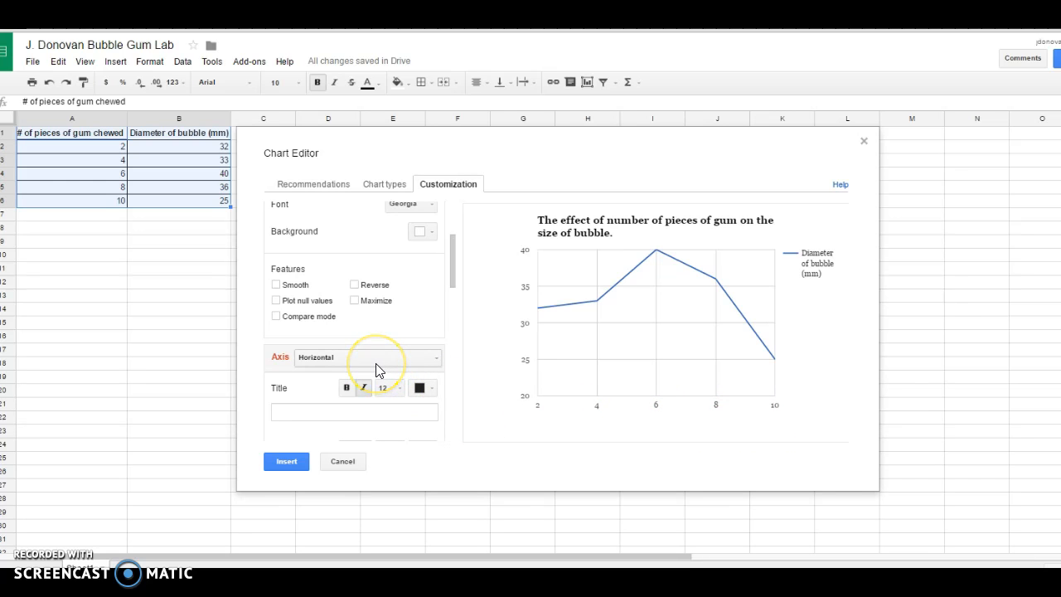
{"action": "left_click", "coordinate": [355, 412]}
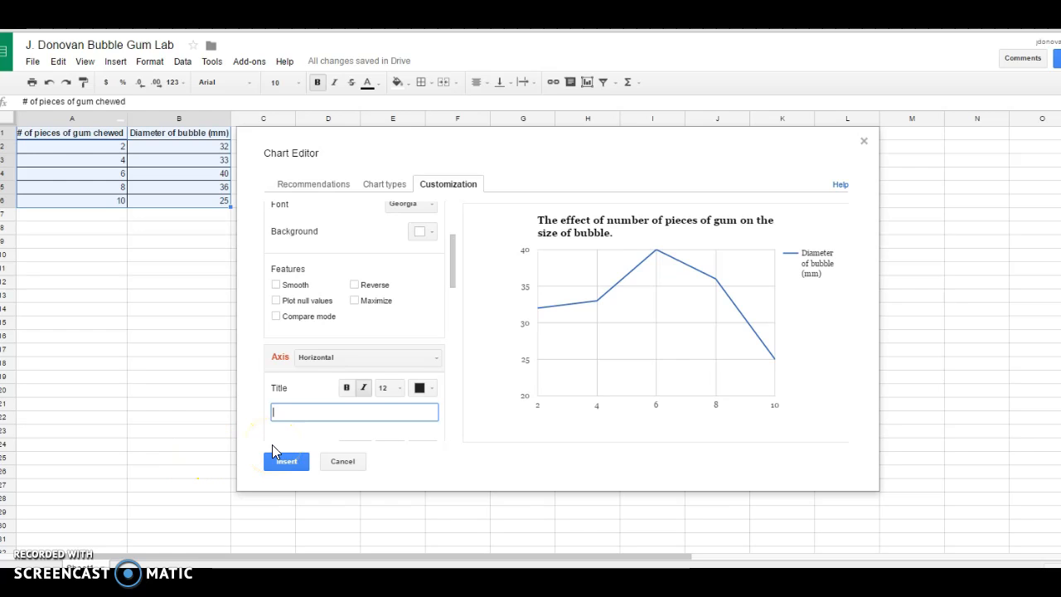
{"action": "type", "text": "of pieces of gum chewed"}
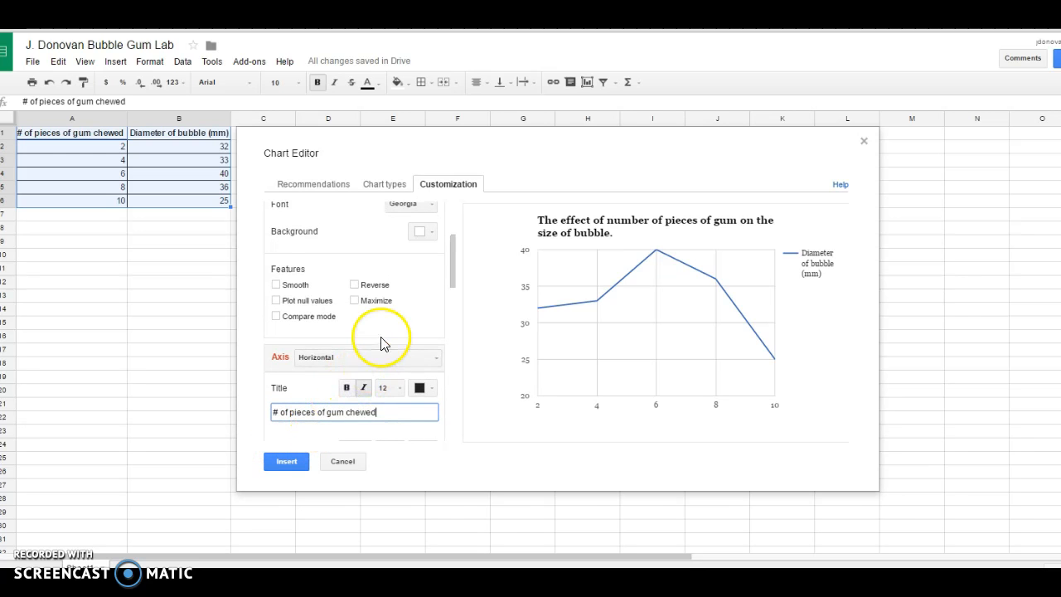
Step: Title the chart's left vertical axis "Diameter of bubble (mm)"
{"action": "scroll", "coordinate": [398, 331], "scroll_direction": "down", "scroll_amount": 5}
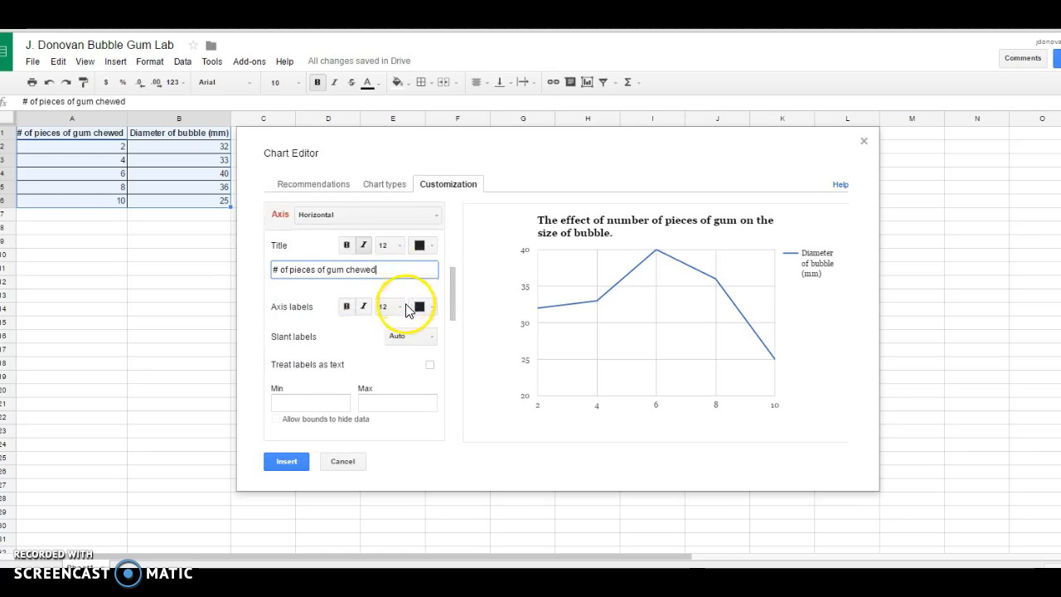
{"action": "scroll", "coordinate": [393, 315], "scroll_direction": "down", "scroll_amount": 2}
{"action": "scroll", "coordinate": [393, 315], "scroll_direction": "up", "scroll_amount": 6}
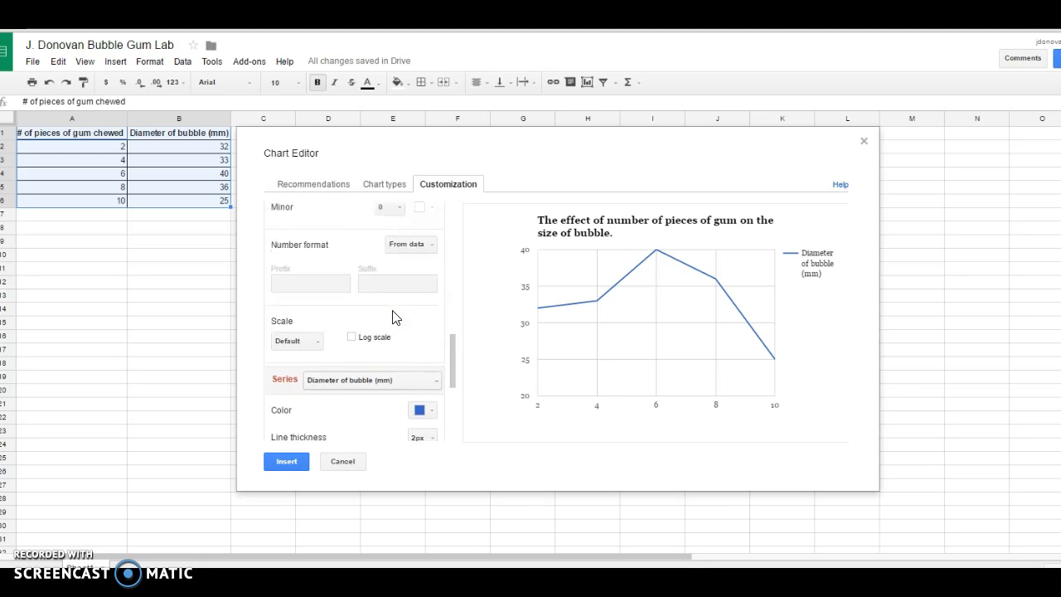
{"action": "scroll", "coordinate": [394, 315], "scroll_direction": "up", "scroll_amount": 3}
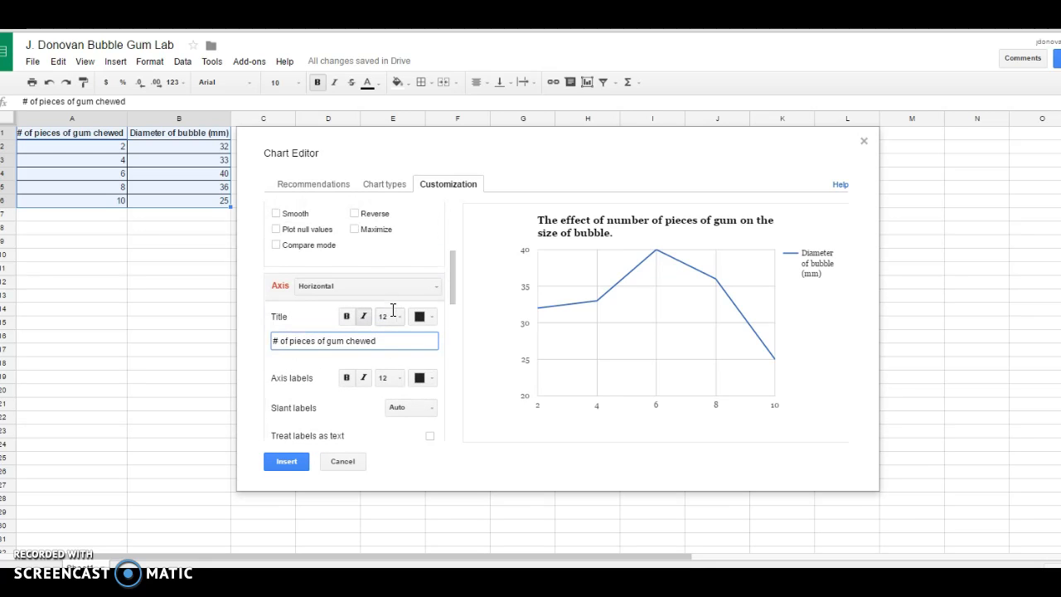
{"action": "left_click", "coordinate": [298, 286]}
{"action": "left_click", "coordinate": [311, 326]}
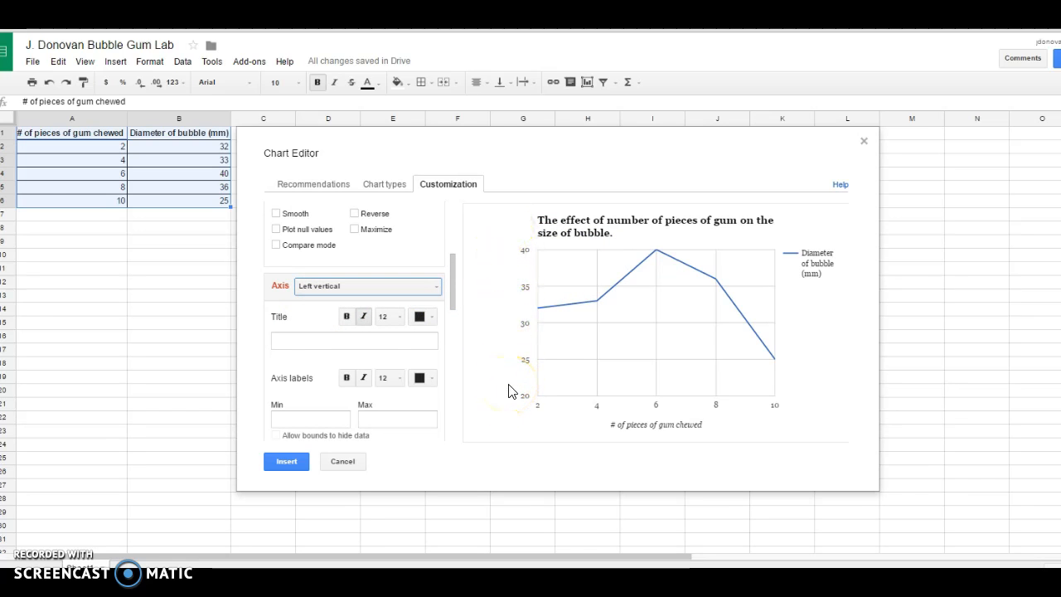
{"action": "left_click", "coordinate": [396, 340]}
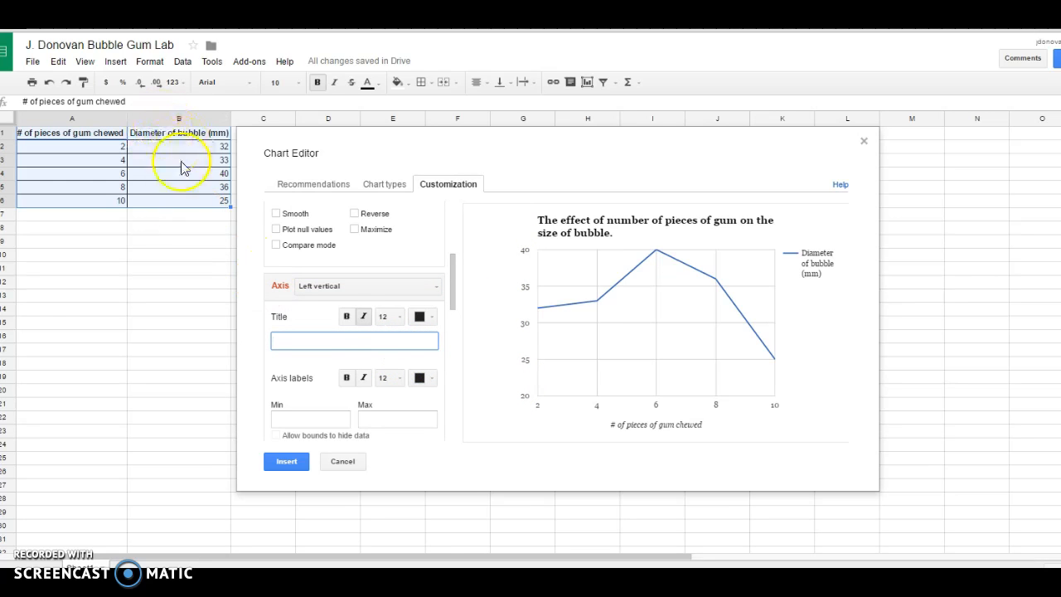
{"action": "type", "text": "Dis"}
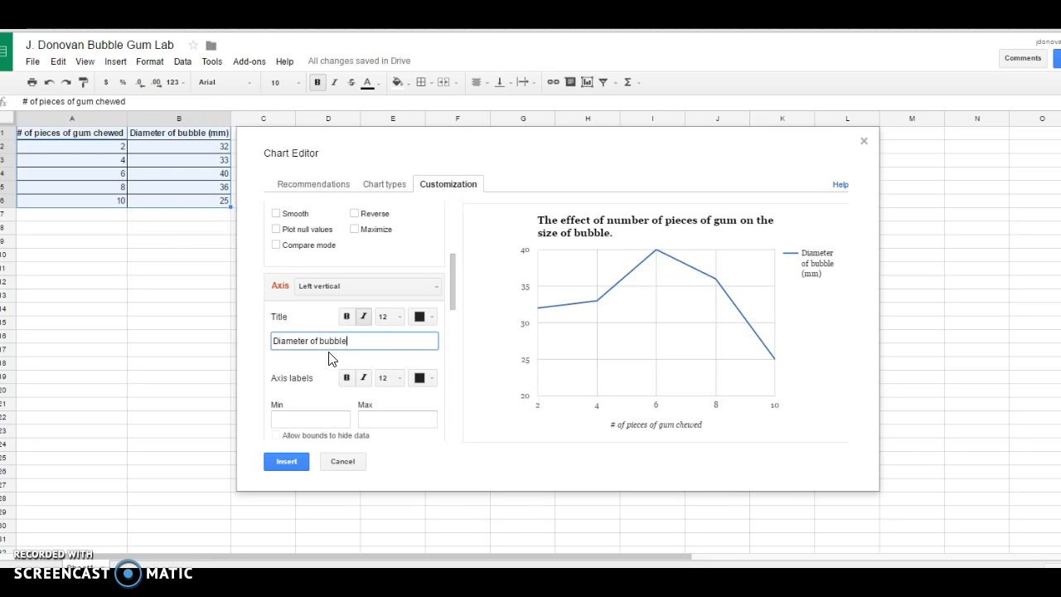
{"action": "type", "text": "meter of bubble (mm)"}
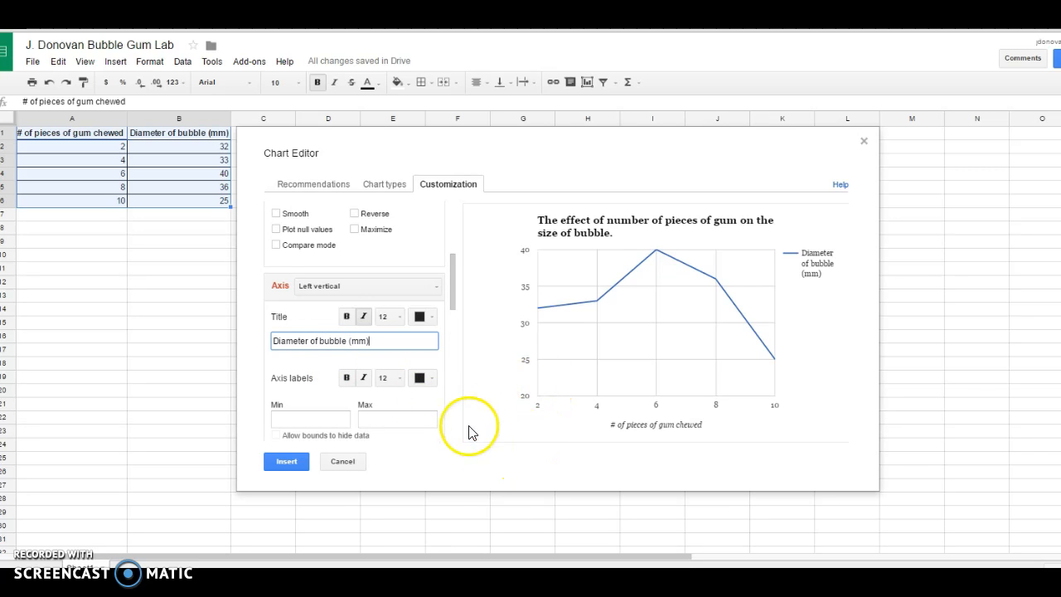
{"action": "left_click", "coordinate": [511, 424]}
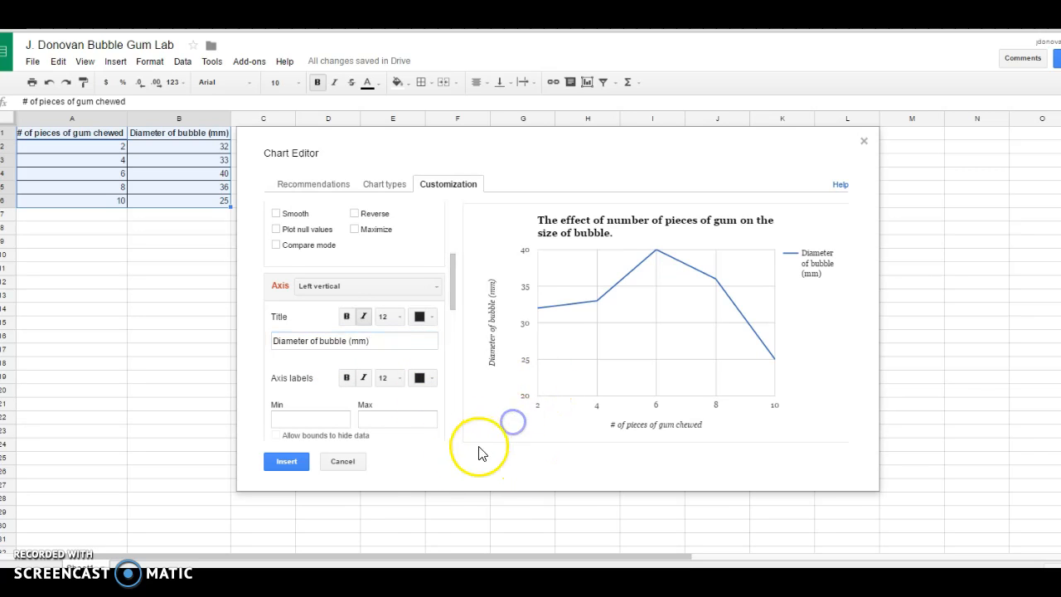
Step: Insert the line chart into the sheet and move it clear of the data table, to about columns D to J from row 13 down
{"action": "left_click", "coordinate": [287, 462]}
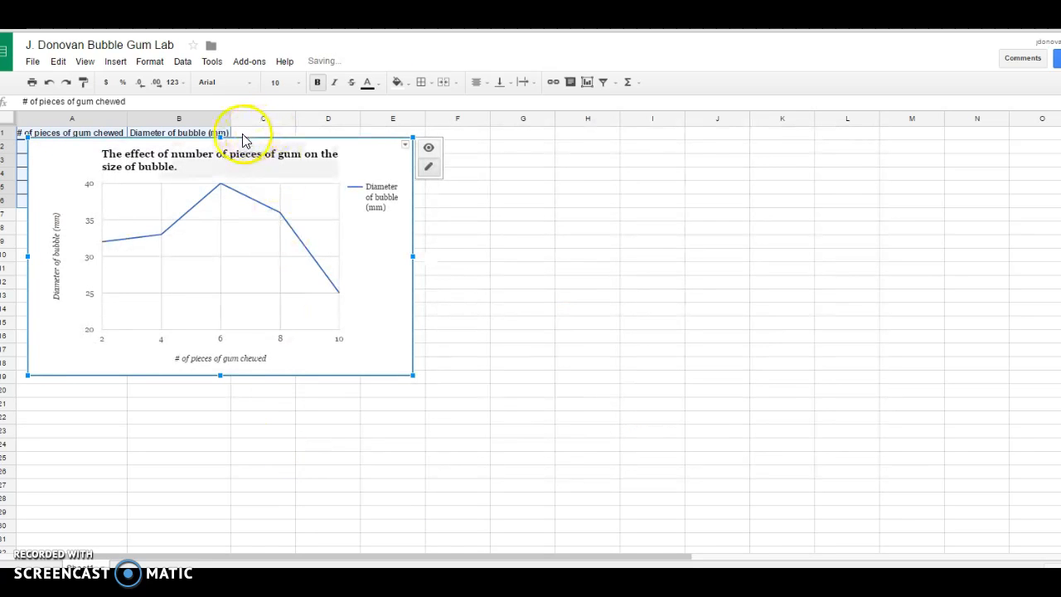
{"action": "left_click_drag", "start_coordinate": [239, 136], "coordinate": [527, 300]}
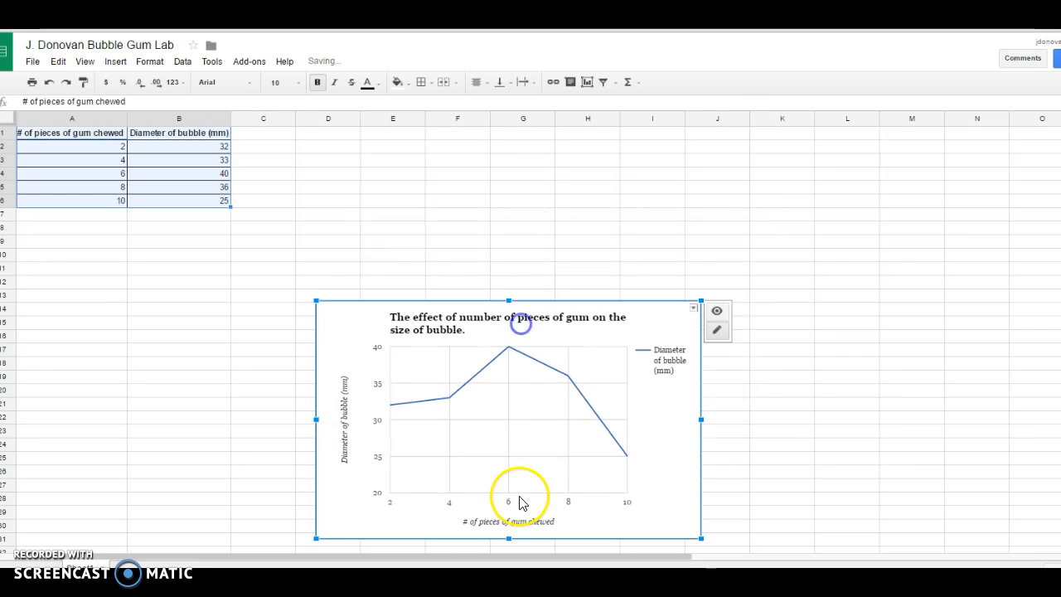
{"action": "left_click", "coordinate": [695, 205]}
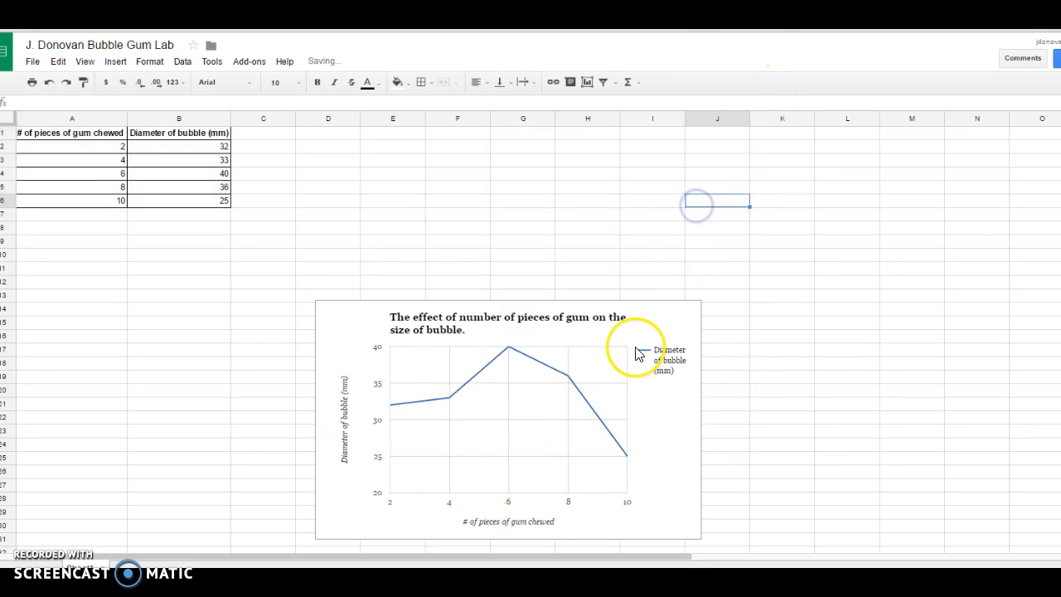
Step: Reopen the inserted chart in the Chart Editor to view its customization options, and close it without updating
{"action": "left_click", "coordinate": [694, 313]}
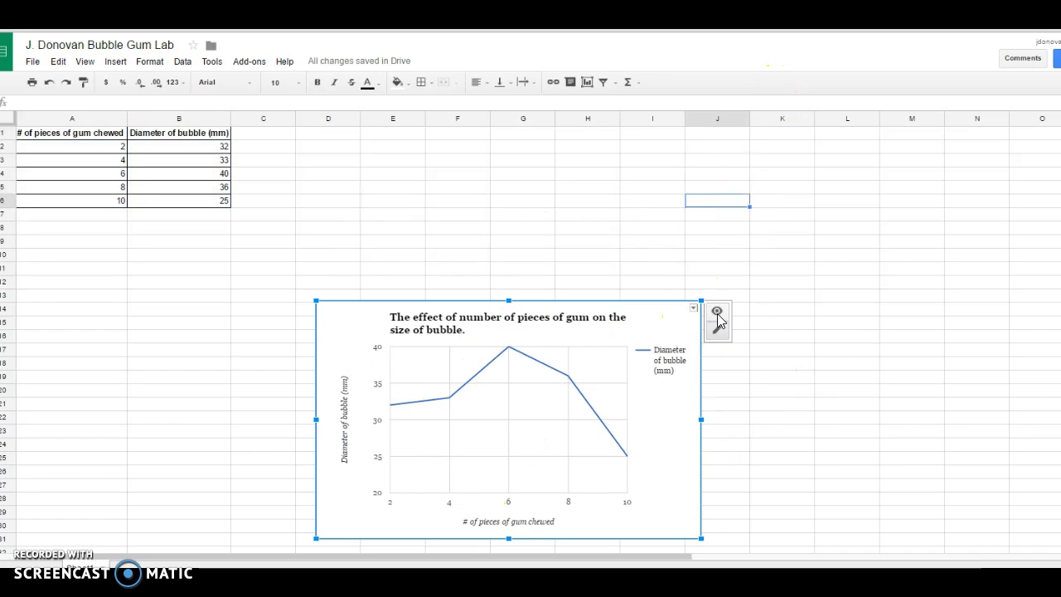
{"action": "left_click", "coordinate": [718, 327]}
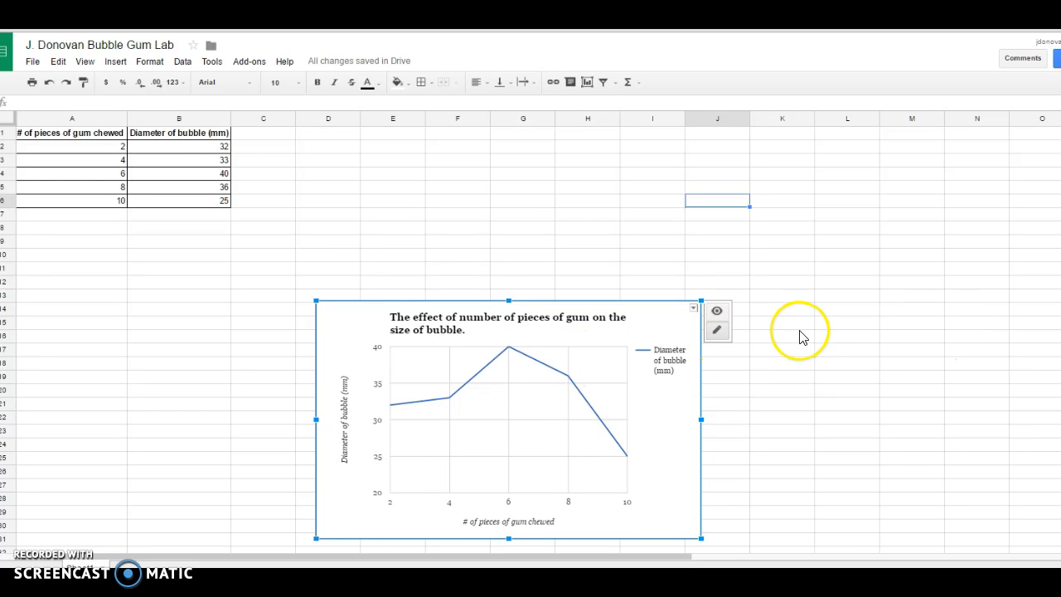
{"action": "left_click", "coordinate": [718, 330]}
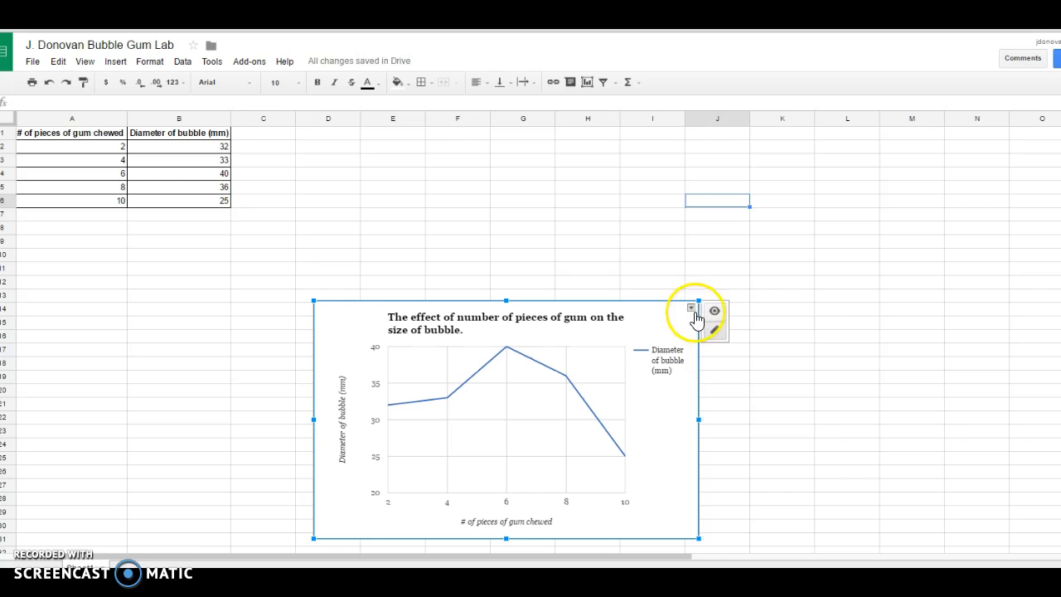
{"action": "left_click", "coordinate": [691, 309]}
{"action": "left_click", "coordinate": [639, 327]}
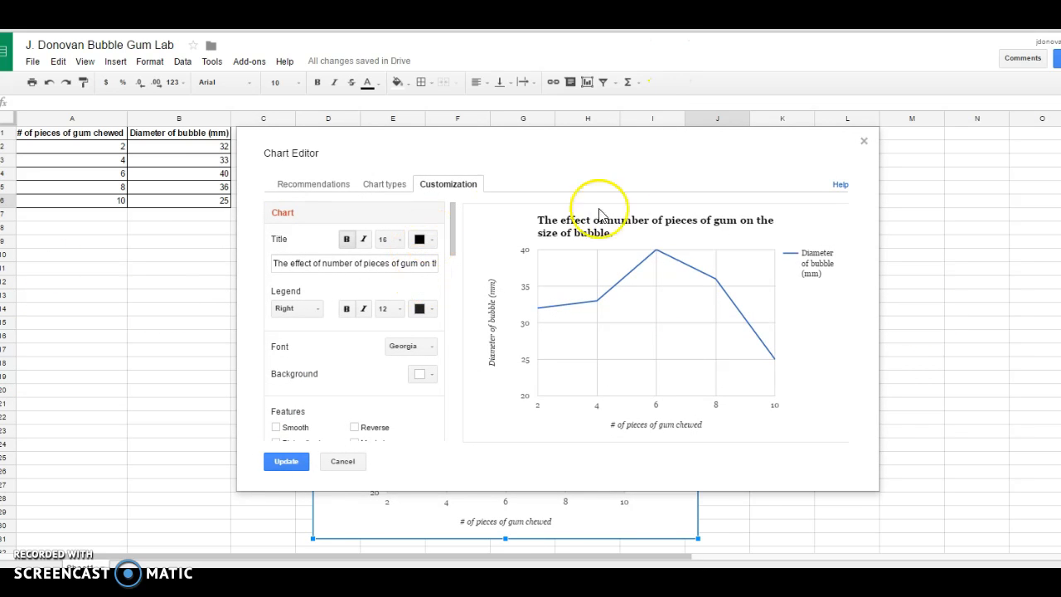
{"action": "left_click", "coordinate": [868, 144]}
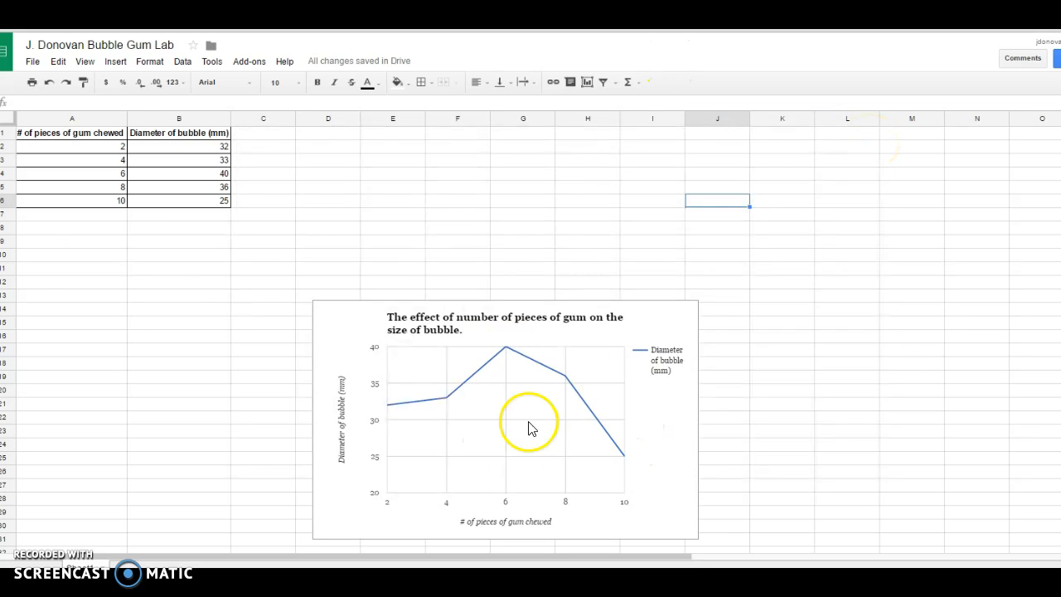